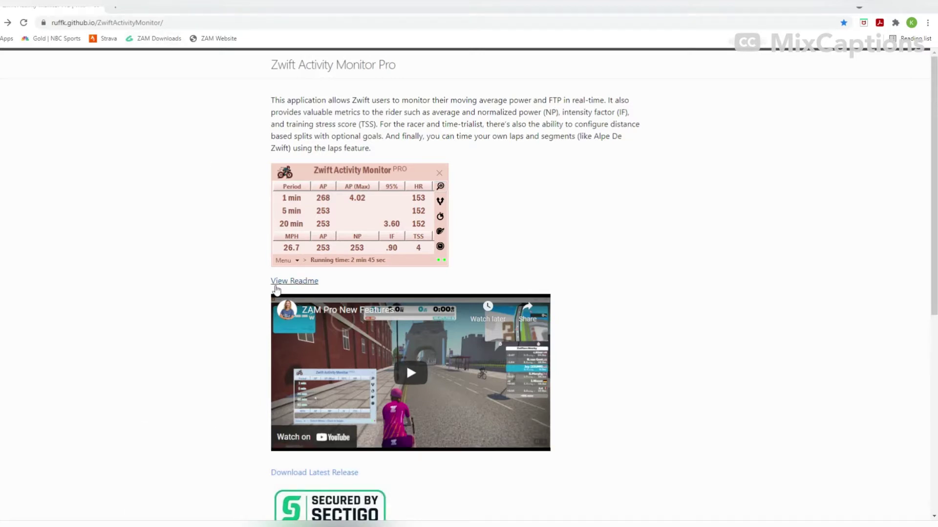
# - Open the Zwift Activity Monitor README from the ZAM GitHub Pages site
pyautogui.click(291, 281)
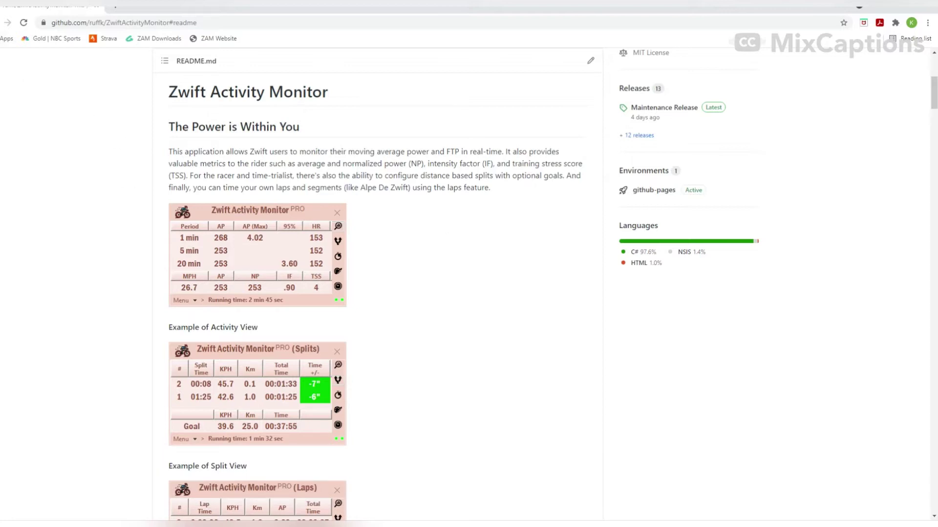
# - Return from the README to the ZAM project page and scroll to the Download Latest Release link
pyautogui.hotkey('alt', 'Left')
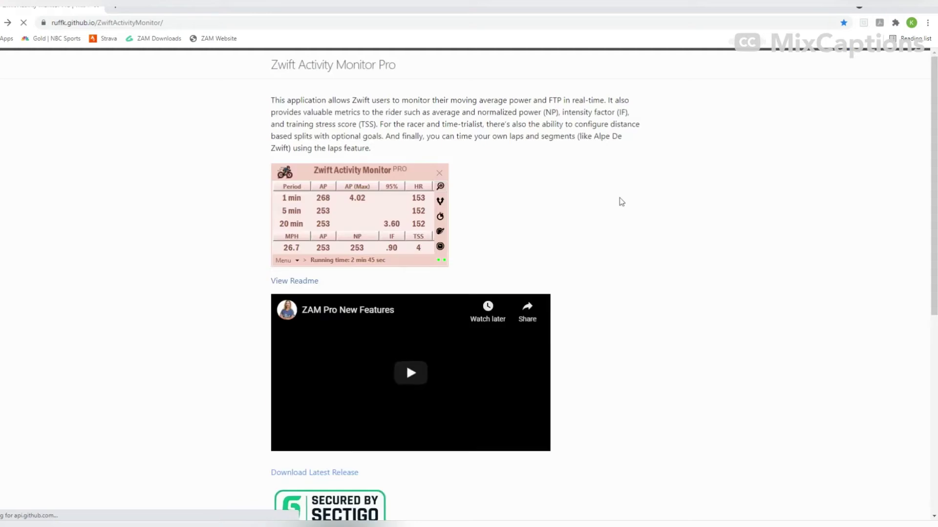
pyautogui.scroll(-3, 623, 352)
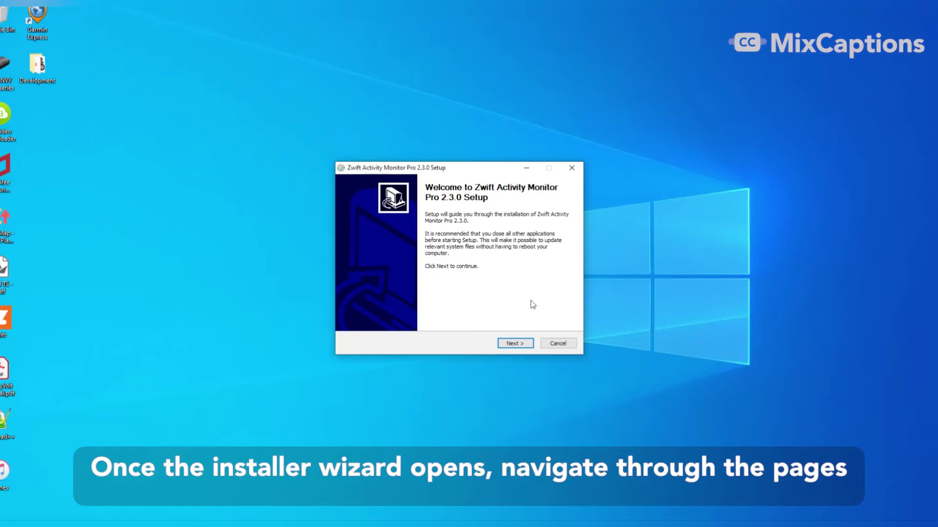
# - Install Zwift Activity Monitor Pro 2.3.0 into the default folder C:\Zwift Activity Monitor Pro
pyautogui.click(519, 344)
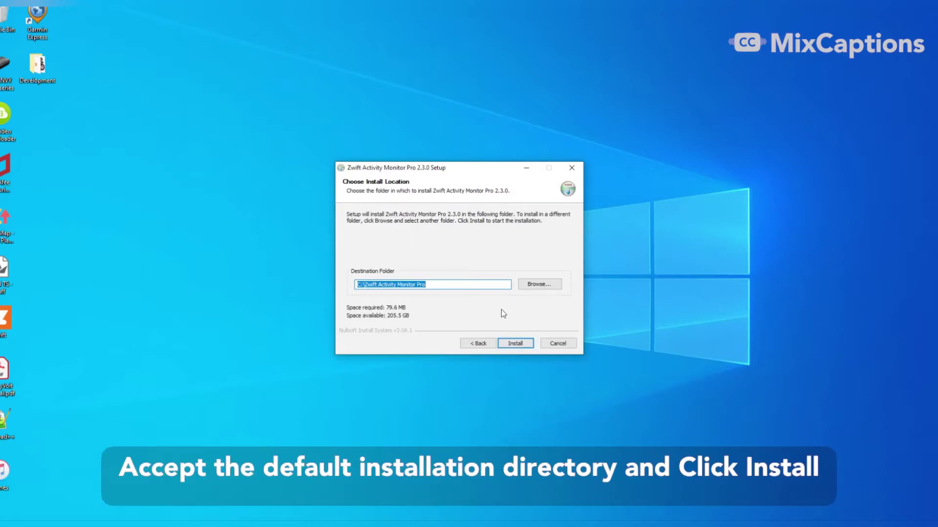
pyautogui.click(515, 344)
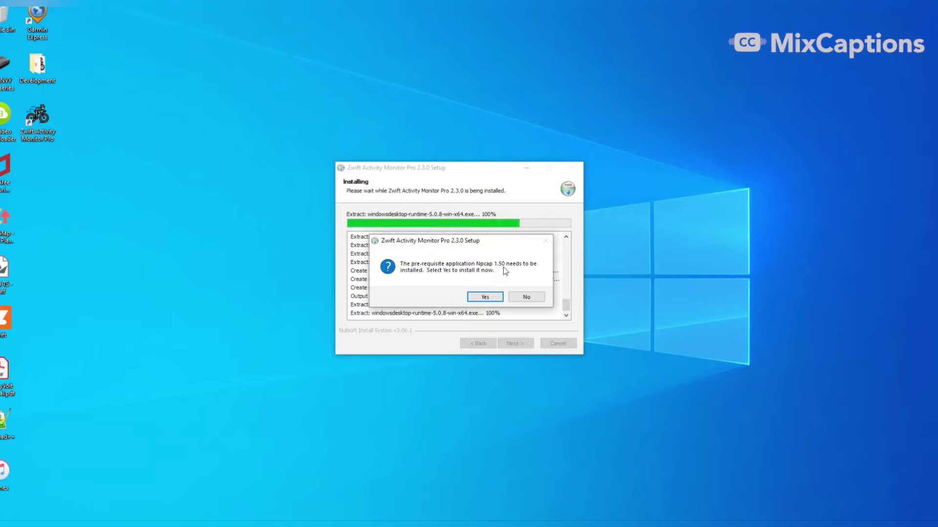
# - Install the Npcap 1.50 prerequisite, accepting the license and all default options
pyautogui.click(491, 299)
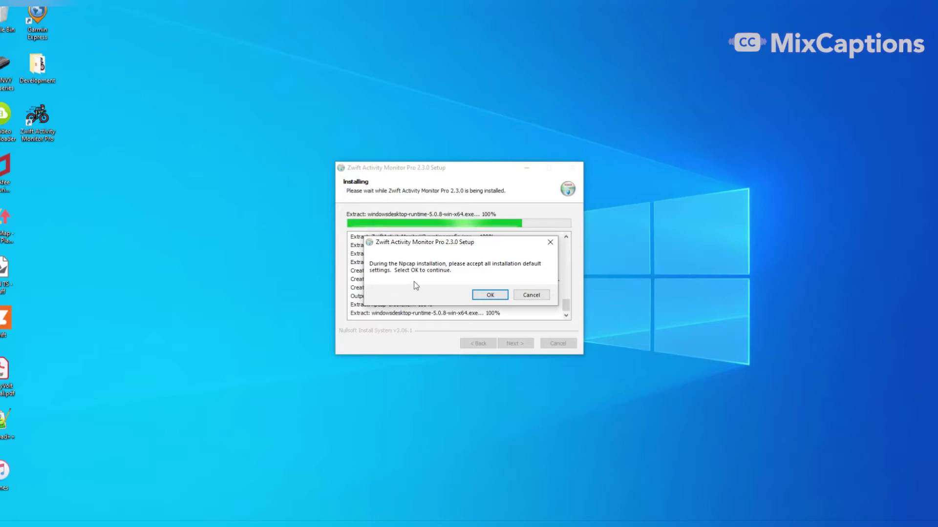
pyautogui.click(491, 295)
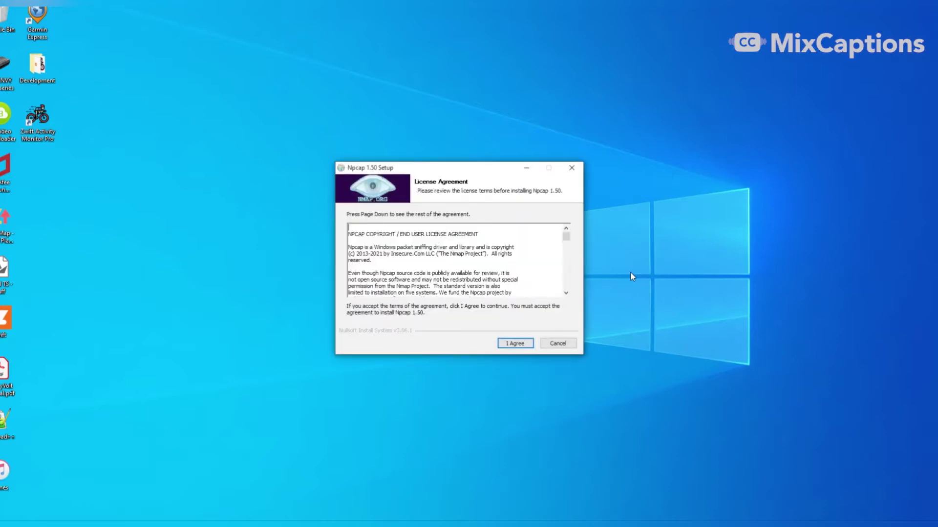
pyautogui.click(515, 343)
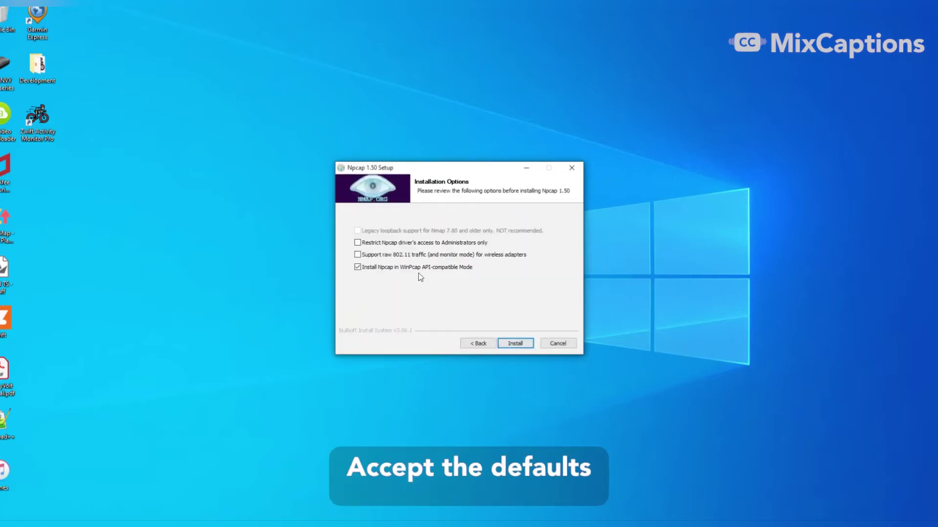
pyautogui.click(515, 344)
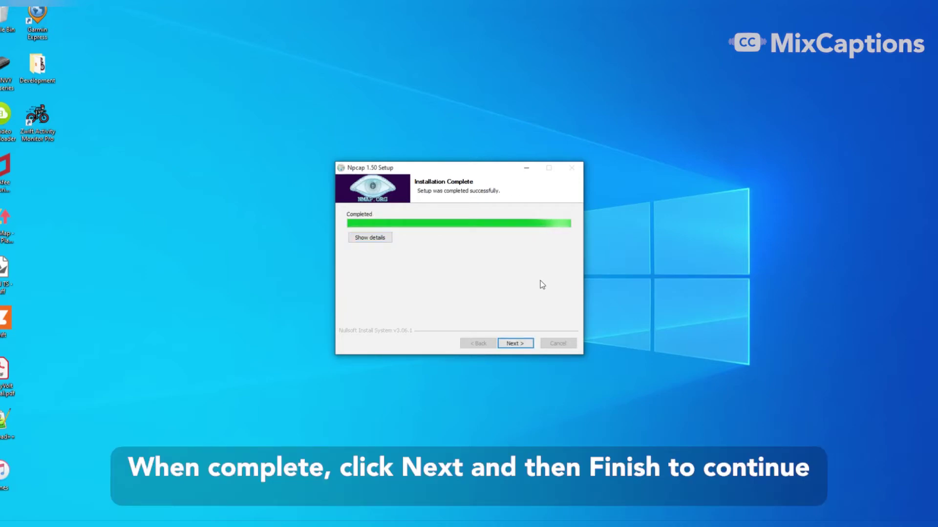
pyautogui.click(519, 345)
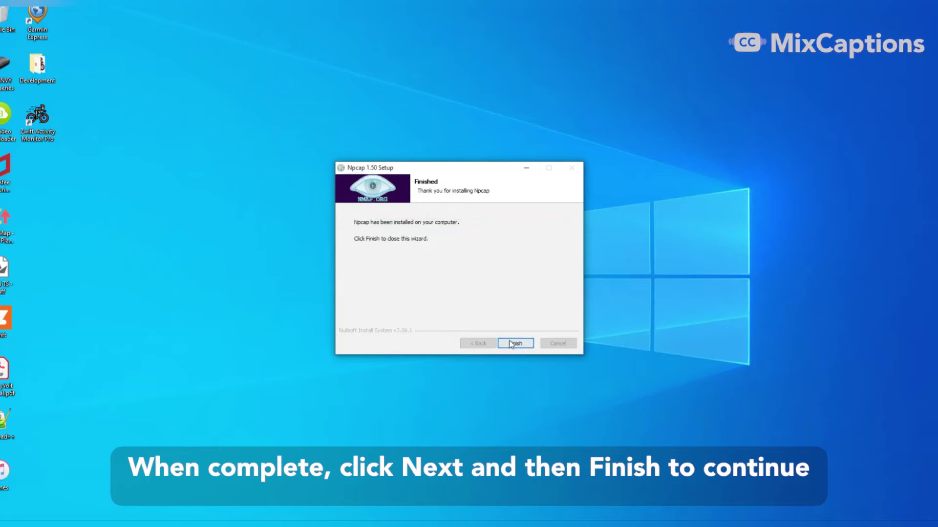
pyautogui.click(513, 344)
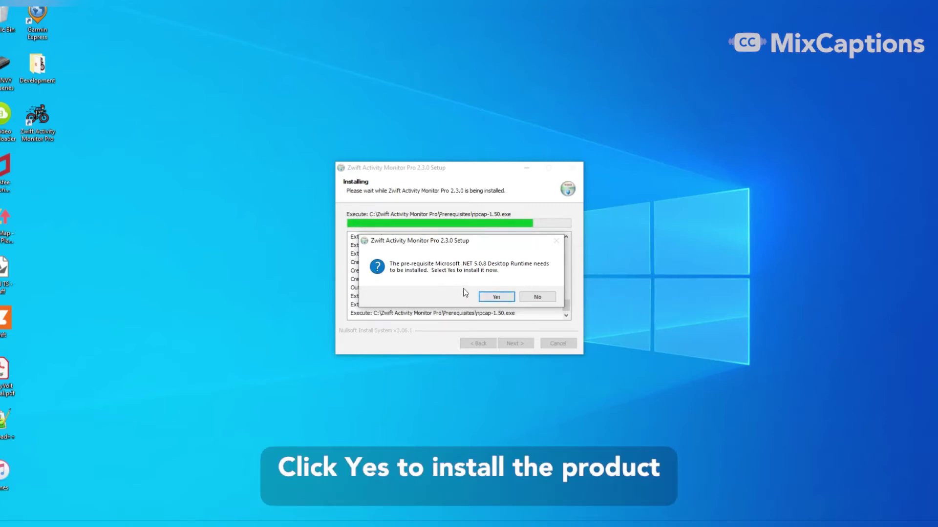
# - Install the .NET 5.0.8 Desktop Runtime (x64) prerequisite and close its installer
pyautogui.click(493, 298)
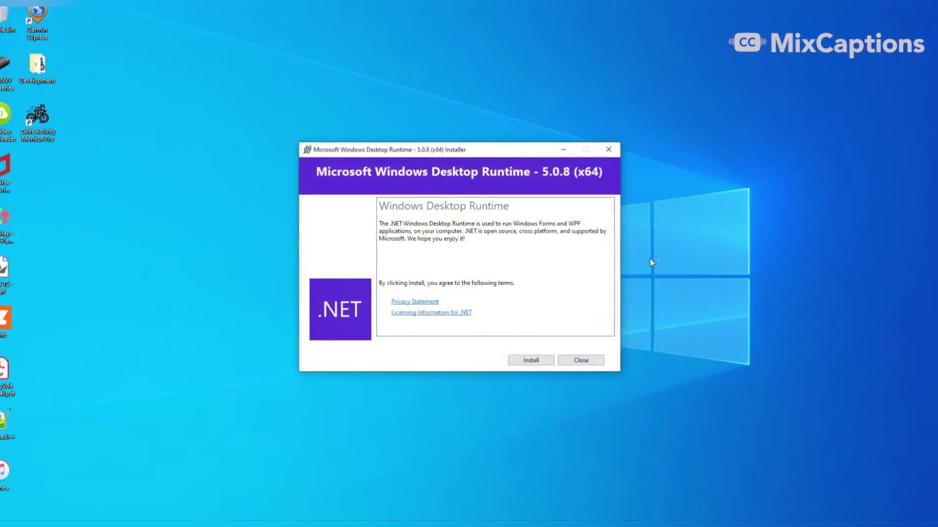
pyautogui.click(536, 361)
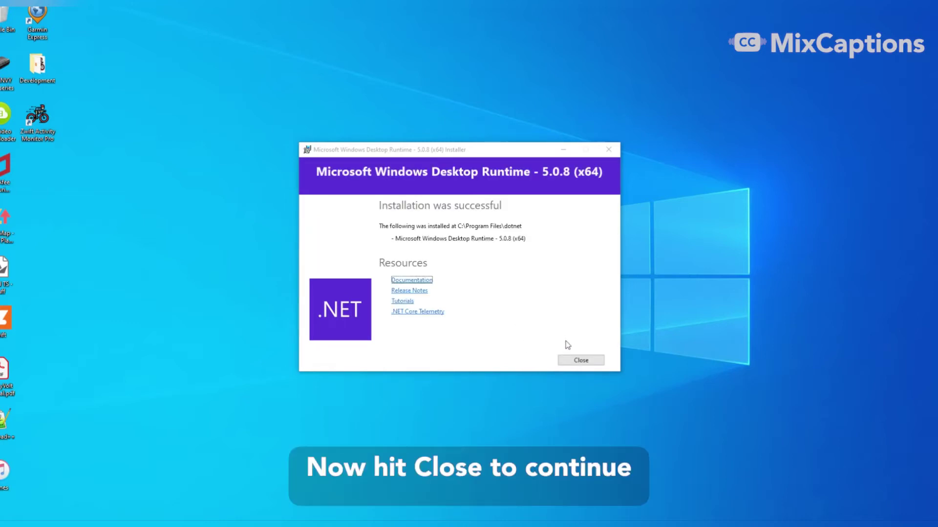
pyautogui.click(574, 362)
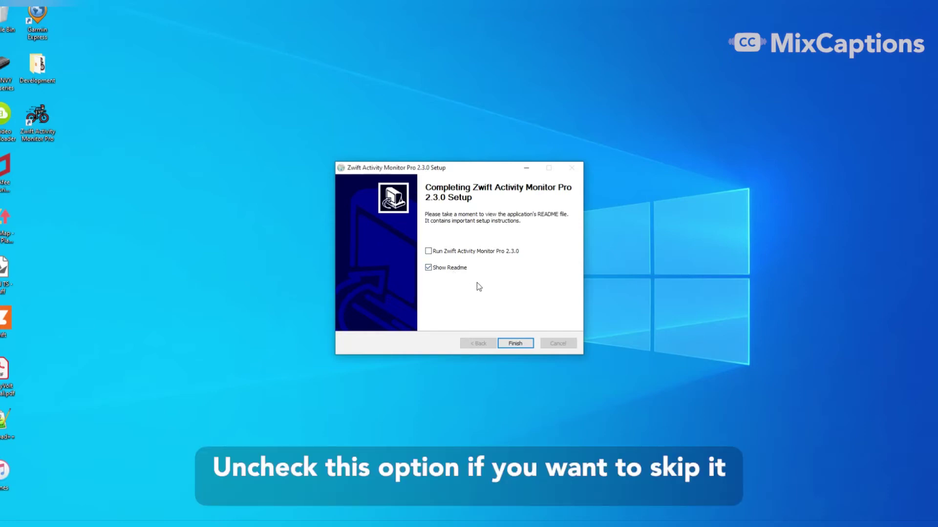
# - Finish the Zwift Activity Monitor Pro 2.3.0 setup so the app launches
pyautogui.click(507, 344)
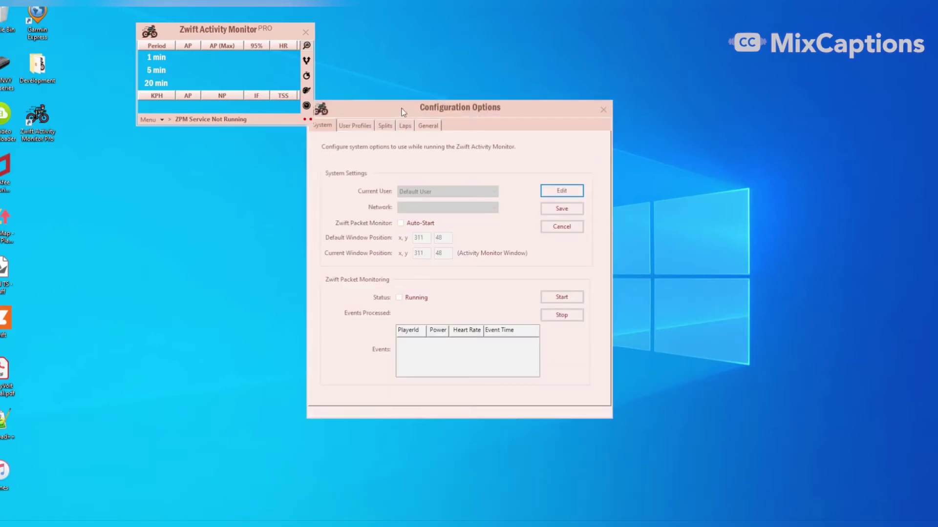
# - Reposition Configuration Options, dismiss the Initial Setup Guidance, and unlock System settings for editing
pyautogui.moveTo(399, 111); pyautogui.dragTo(431, 104)
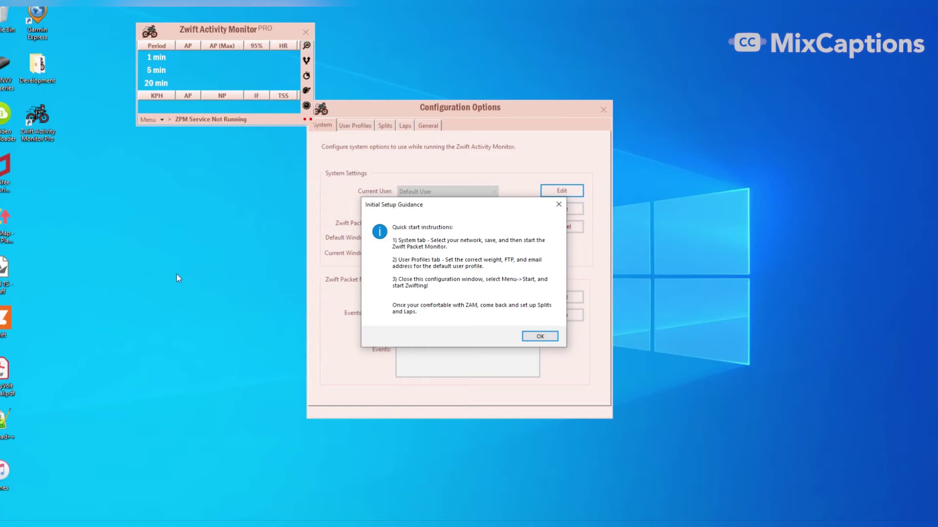
pyautogui.click(537, 337)
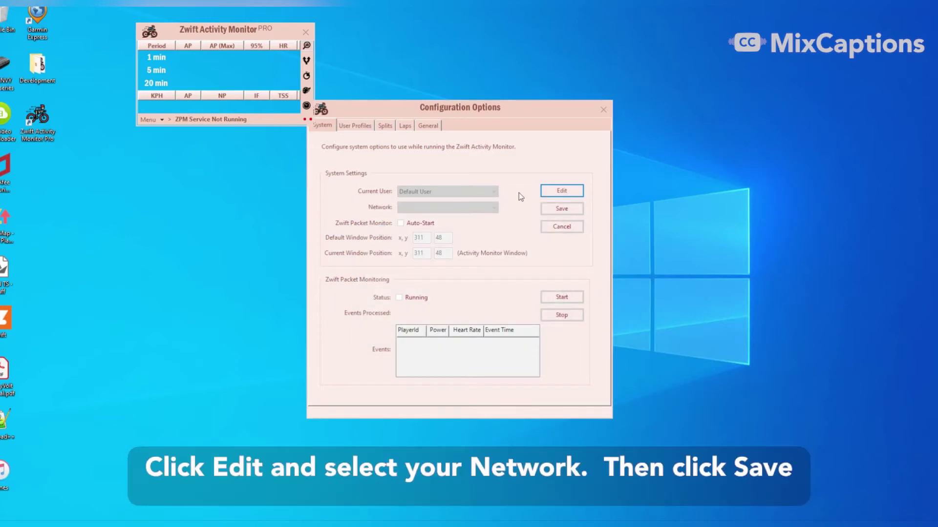
pyautogui.click(546, 194)
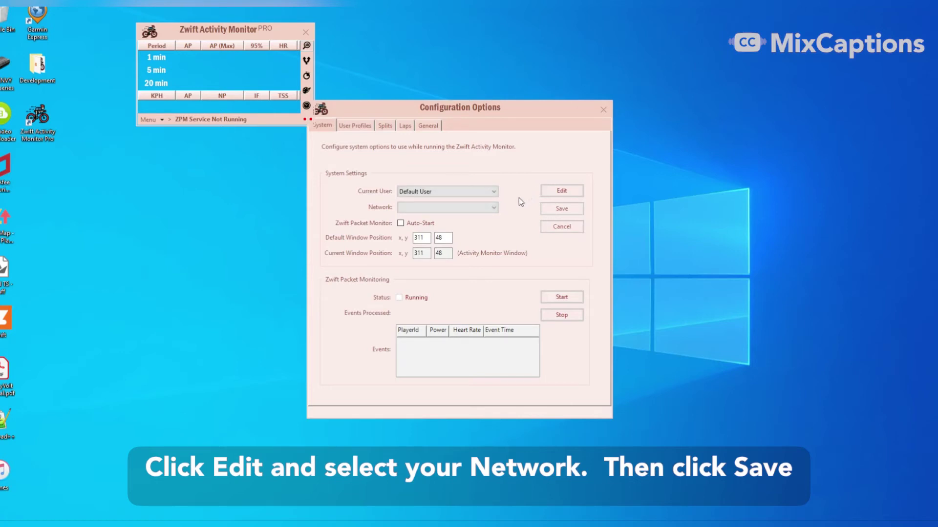
# - Save Ethernet (192.168.1.252) as the network and start Zwift Packet Monitoring
pyautogui.click(493, 207)
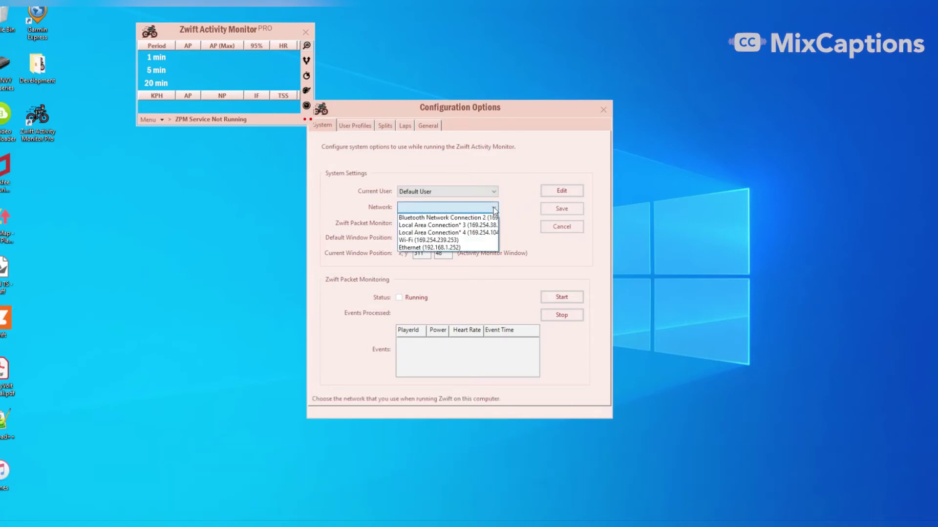
pyautogui.click(459, 248)
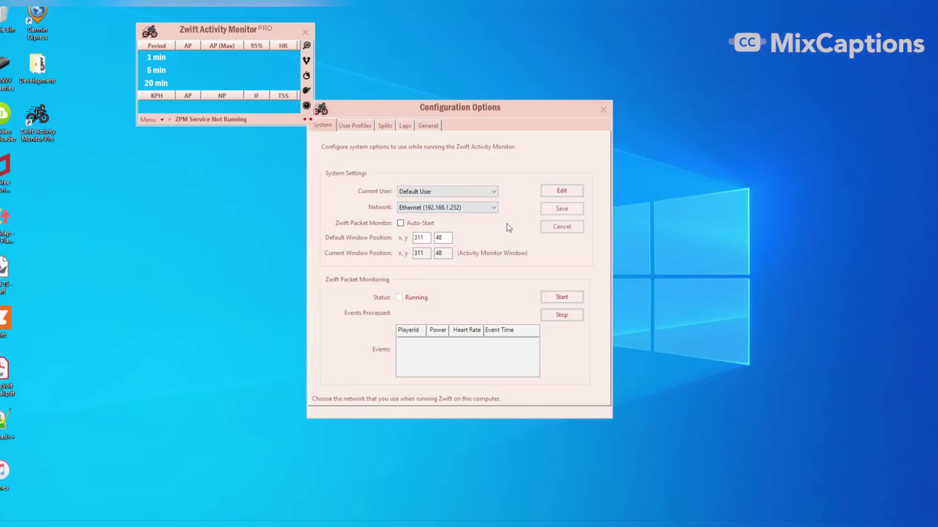
pyautogui.click(557, 209)
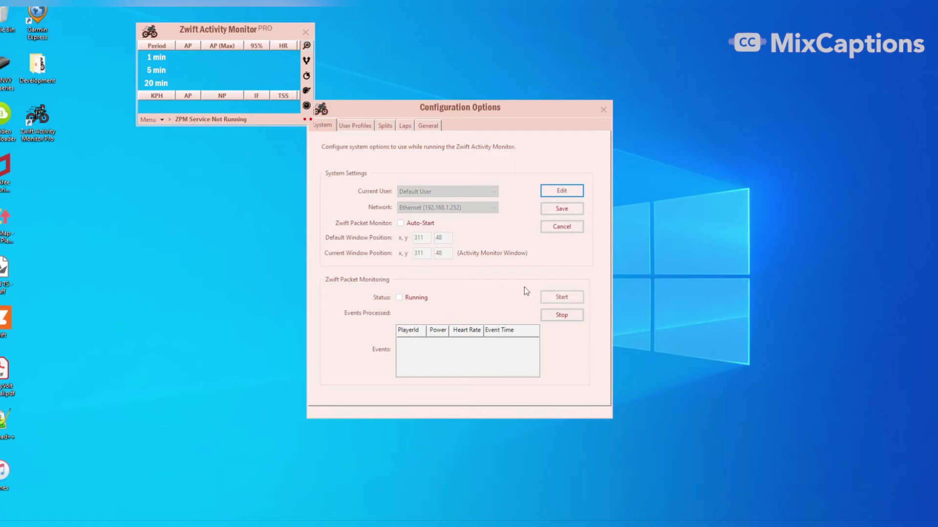
pyautogui.click(558, 299)
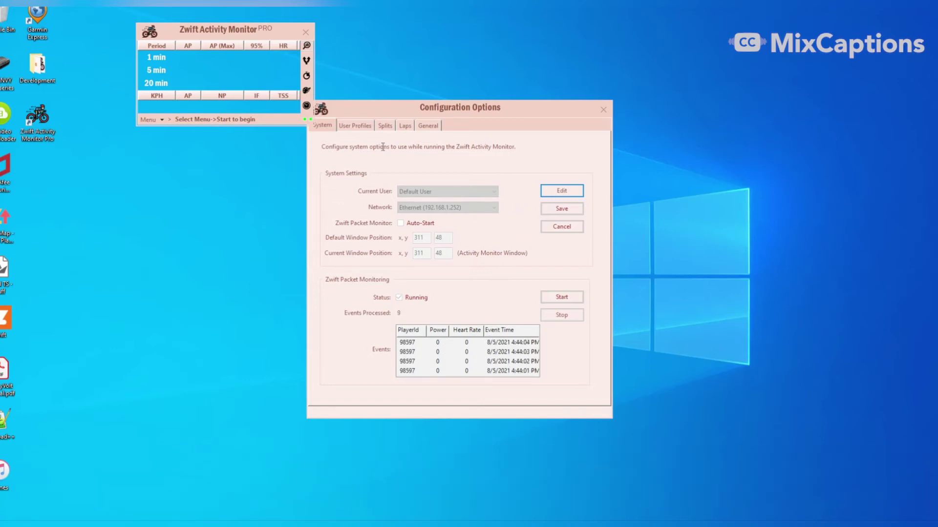
# - In the Default User profile, change weight from 165 to 148 lbs and FTP from 150 to 283
pyautogui.click(359, 128)
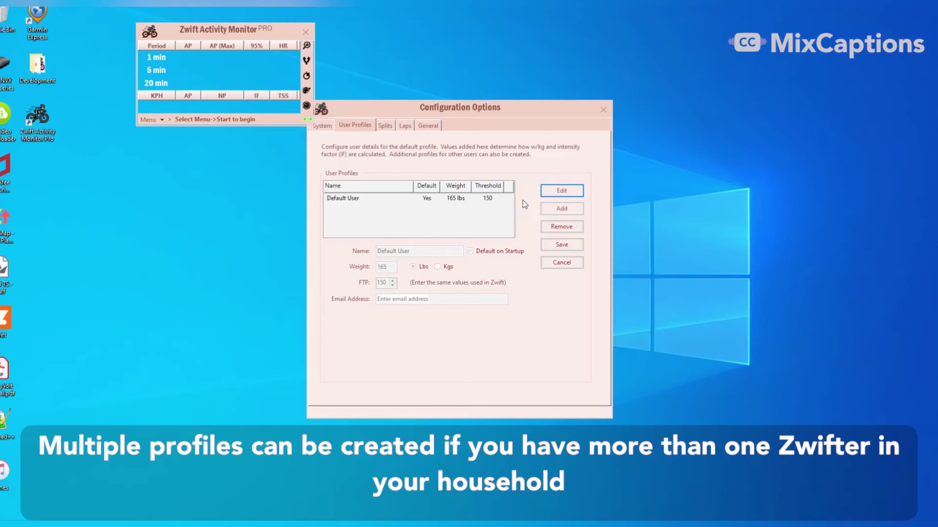
pyautogui.click(548, 191)
pyautogui.doubleClick(393, 267)
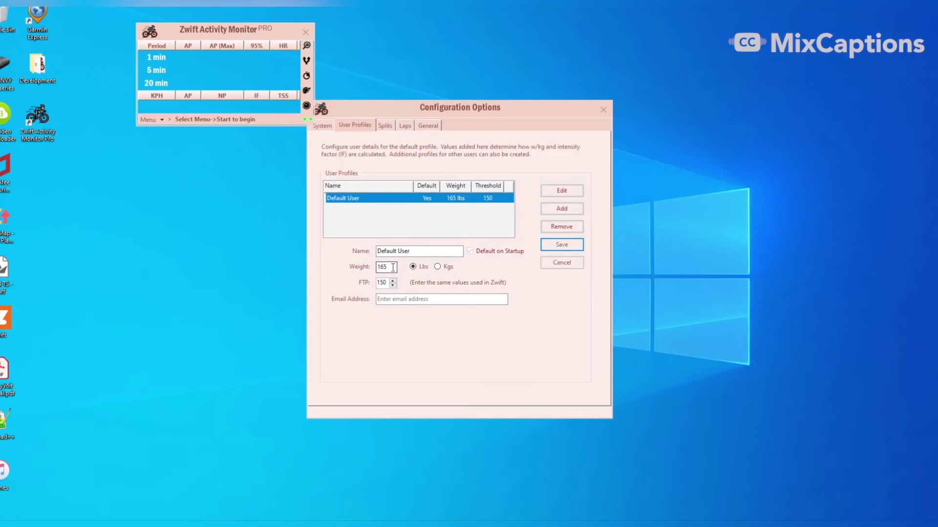
pyautogui.write('148')
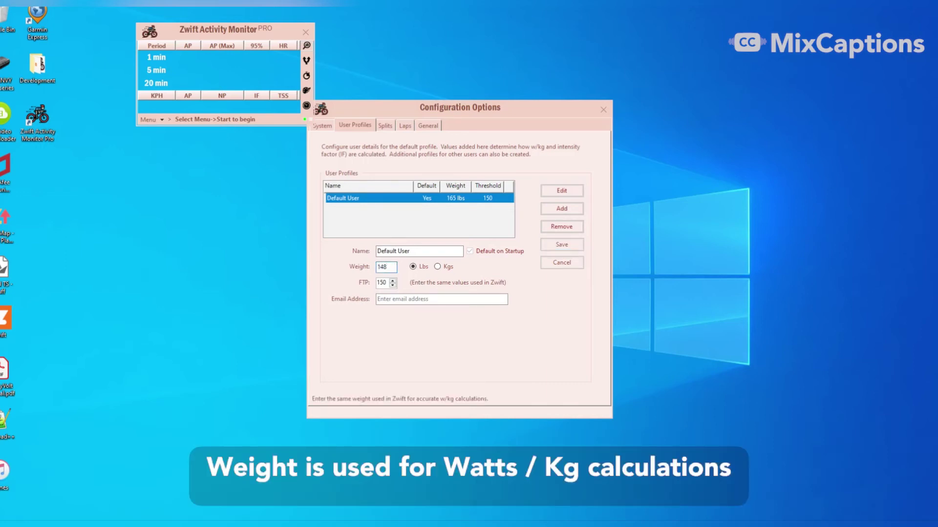
pyautogui.click(381, 283)
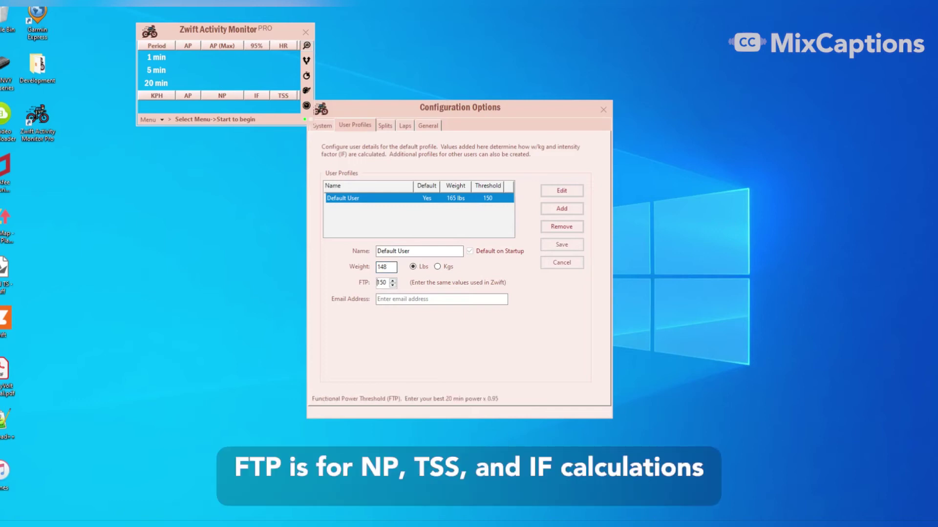
pyautogui.press('BackSpace')
pyautogui.press('BackSpace')
pyautogui.press('BackSpace')
pyautogui.write('283')
# - Enter the user's email address, save the profile, and close Configuration Options
pyautogui.click(442, 299)
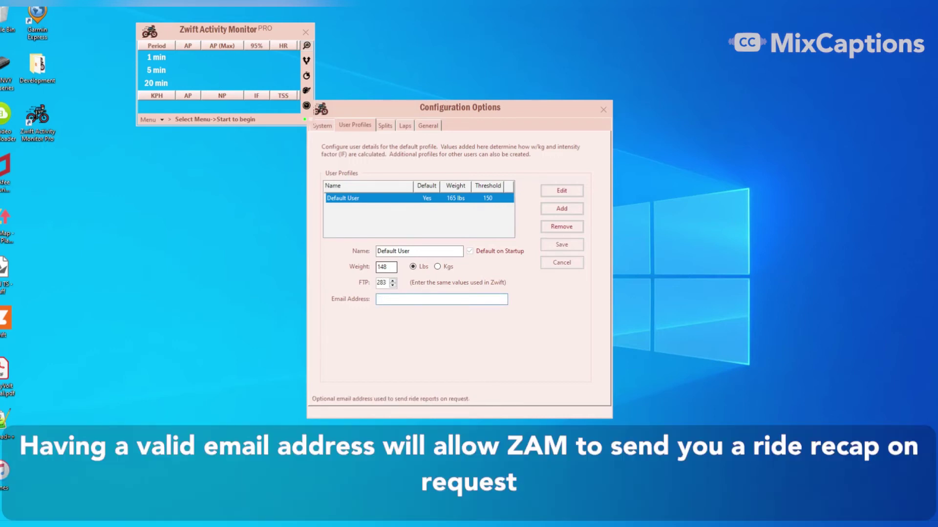
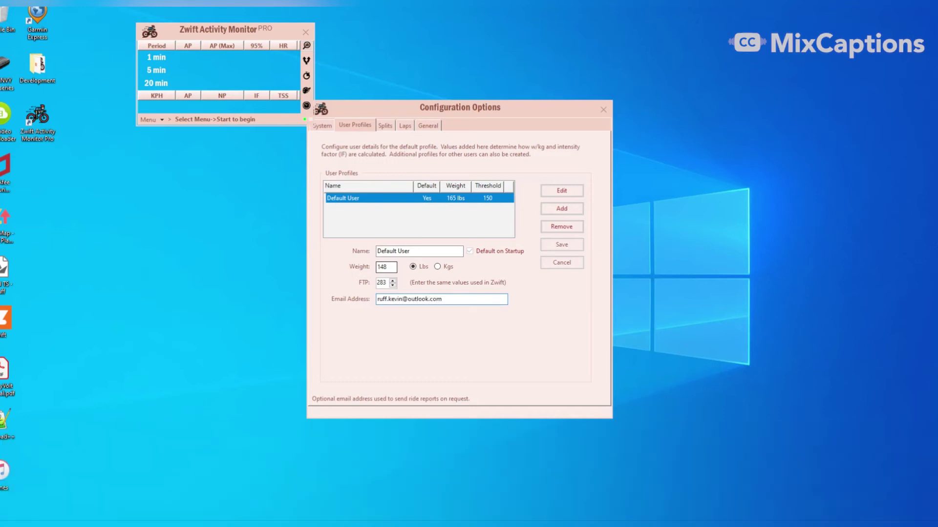
pyautogui.click(561, 246)
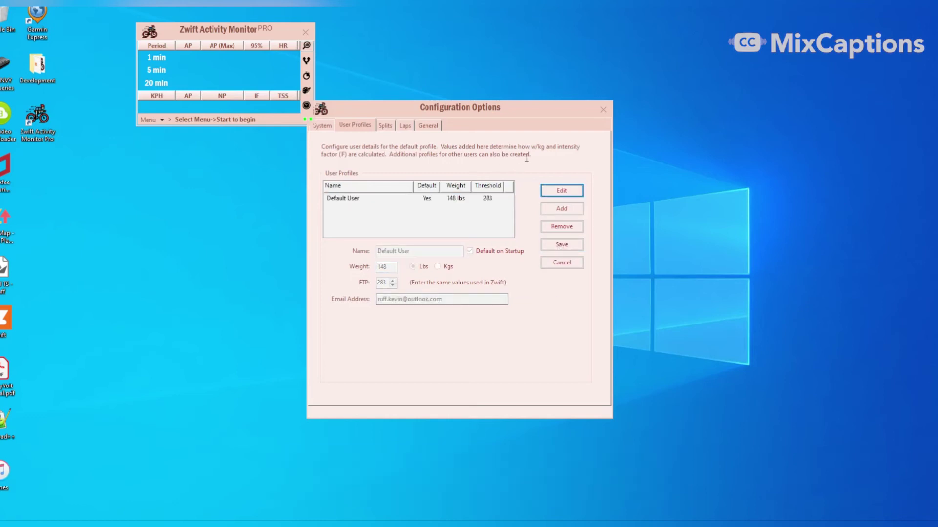
pyautogui.click(604, 111)
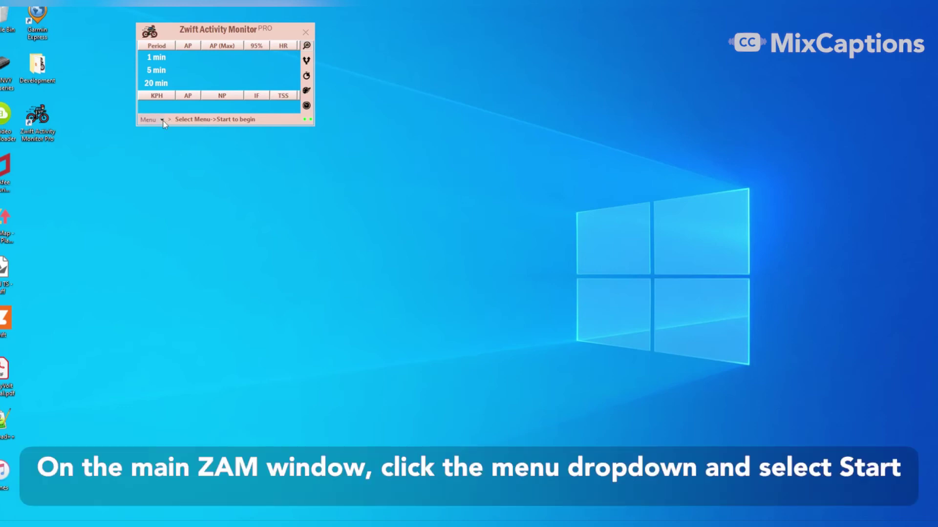
# - Start the activity monitor via Menu > Start, then bring up Zwift and maximize its window
pyautogui.click(162, 121)
pyautogui.click(164, 131)
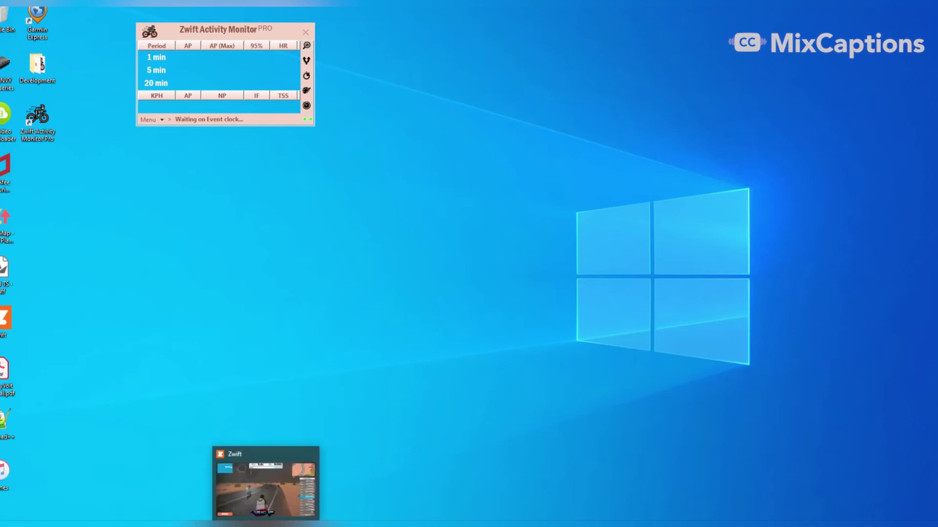
pyautogui.click(262, 522)
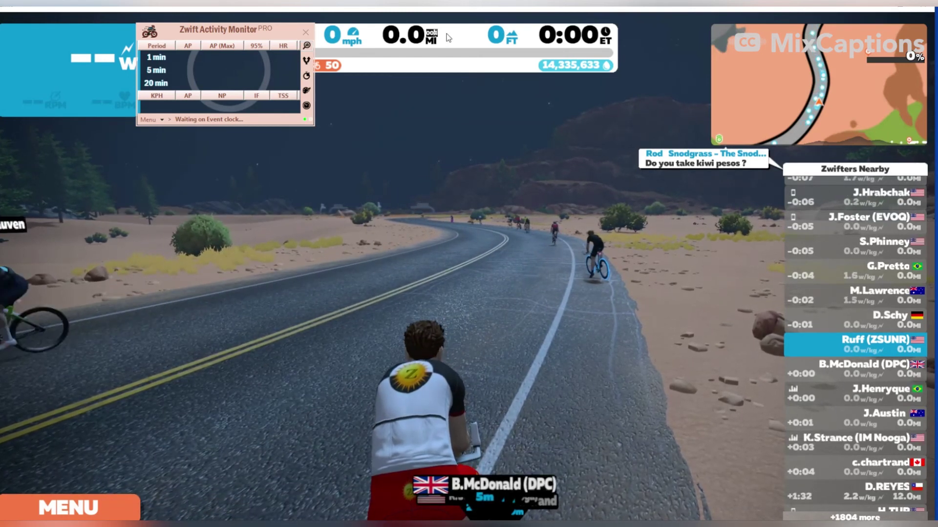
pyautogui.doubleClick(436, 11)
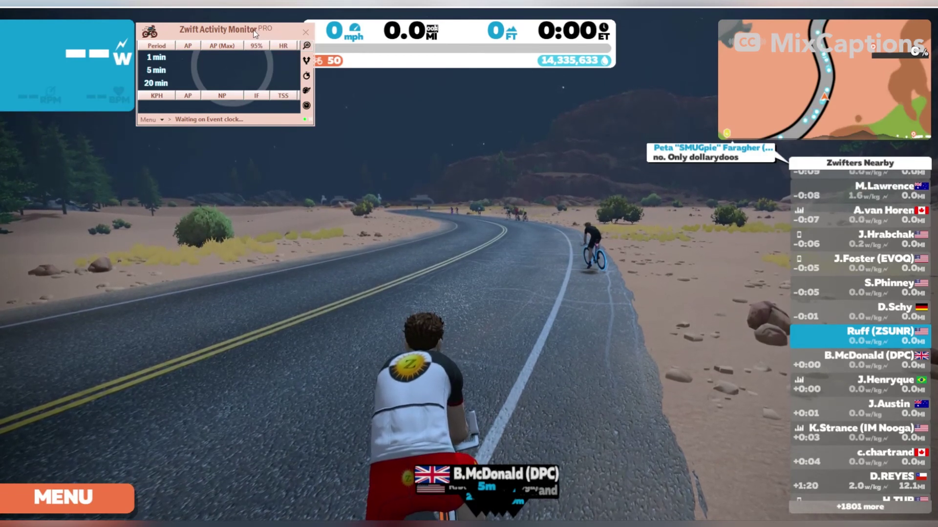
# - Drag the activity monitor overlay up to the top-left of the Zwift game view
pyautogui.moveTo(255, 30); pyautogui.dragTo(252, 8)
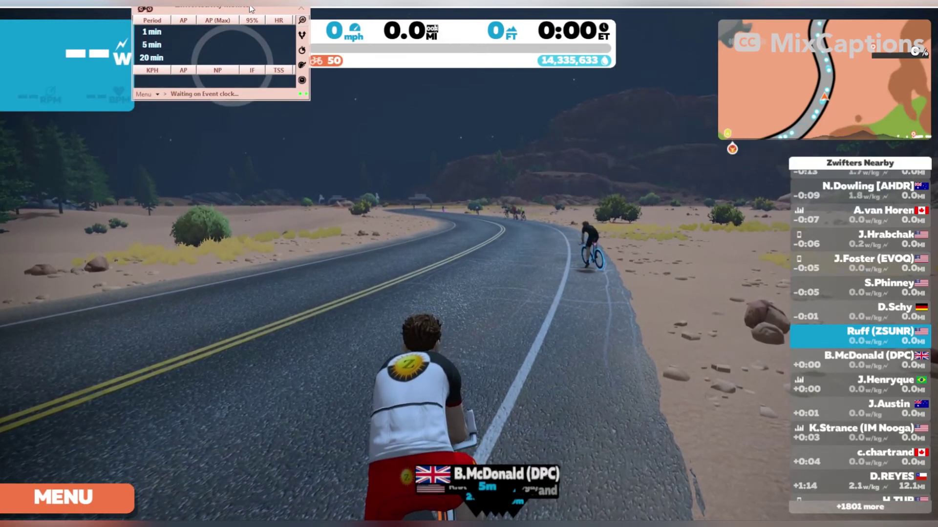